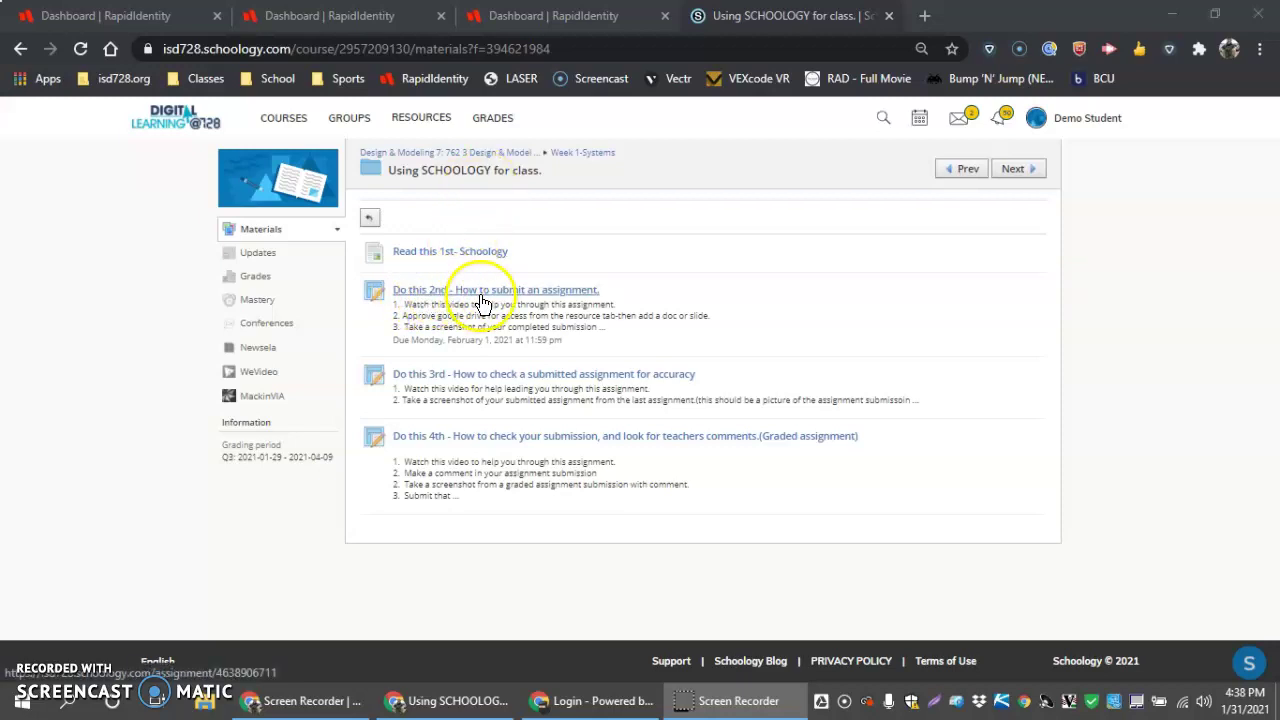
Open 'Do this 2nd - How to submit an assignment.' and read its four numbered instructions
click(524, 292)
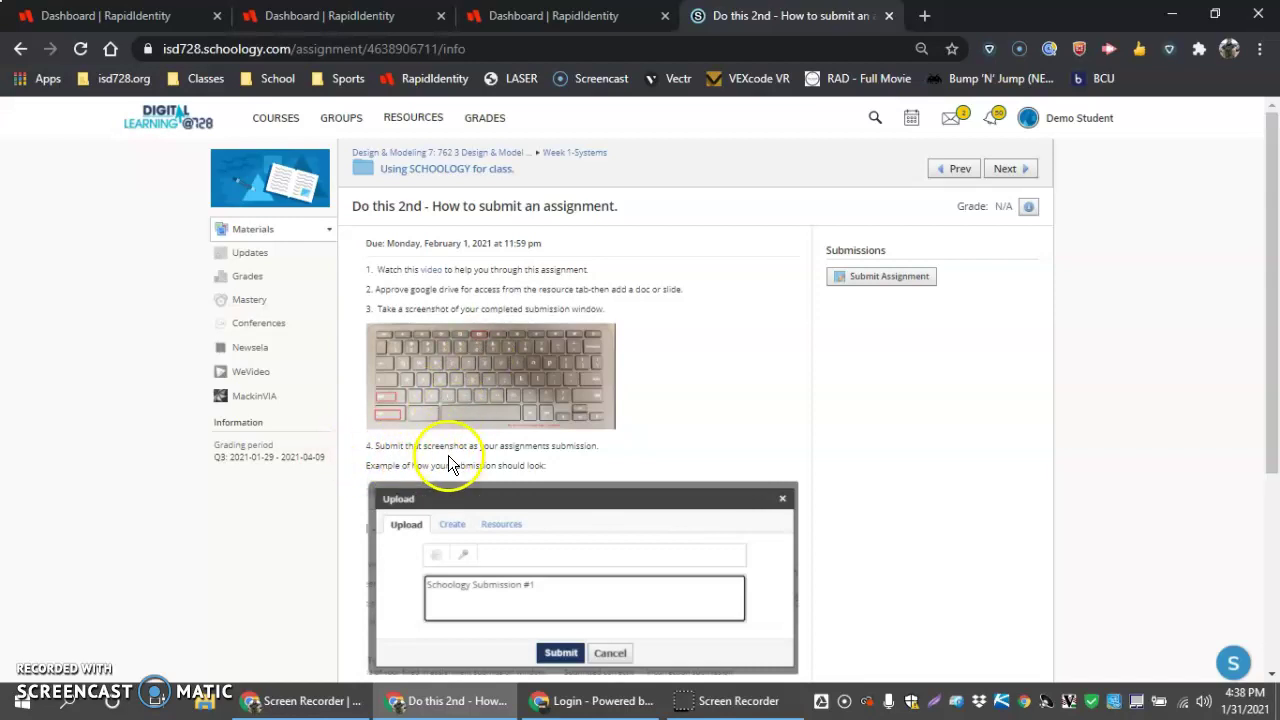
scroll(430, 458, down, 1)
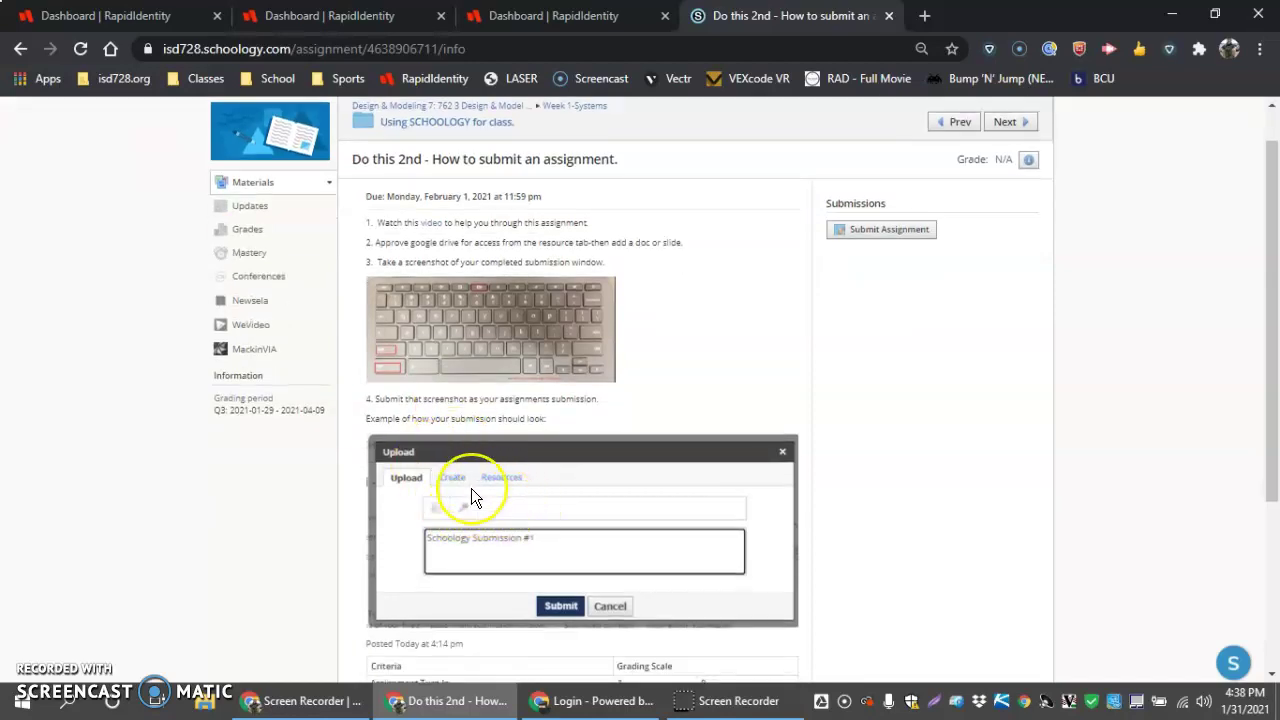
scroll(471, 488, up, 1)
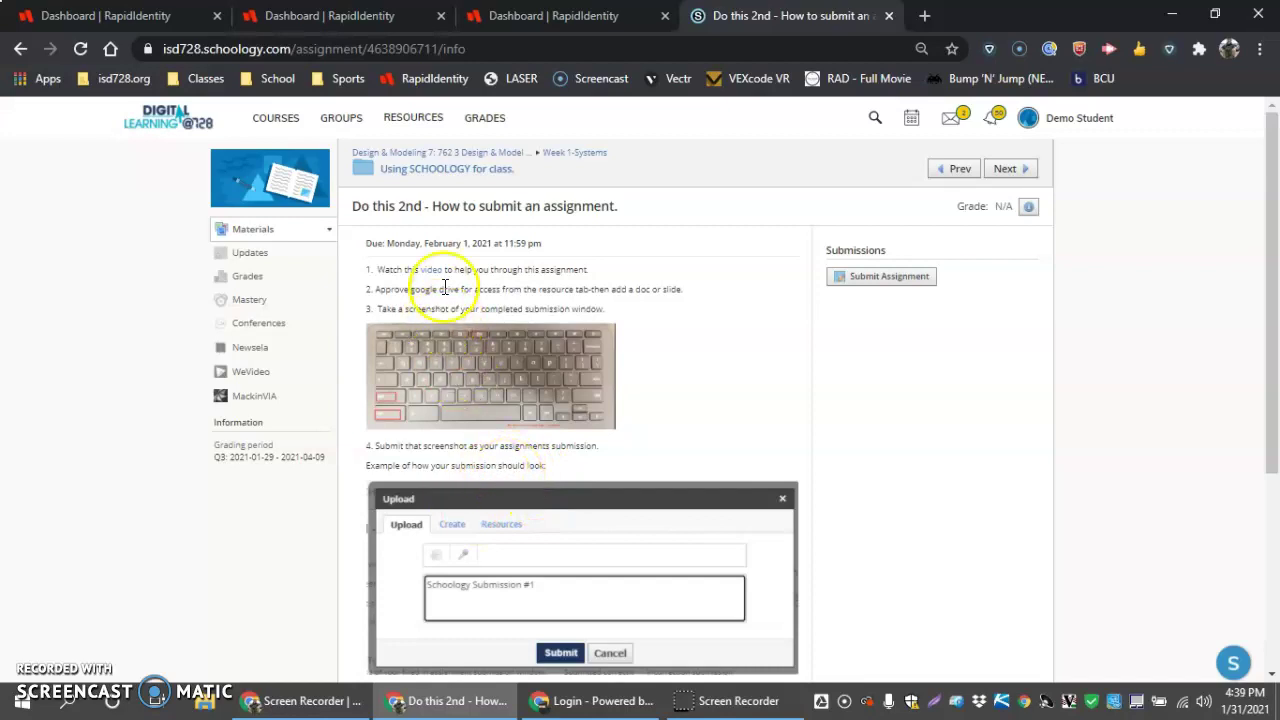
Open the Google Drive Resource App under Resources > Apps and refresh the student's Drive file list
click(407, 125)
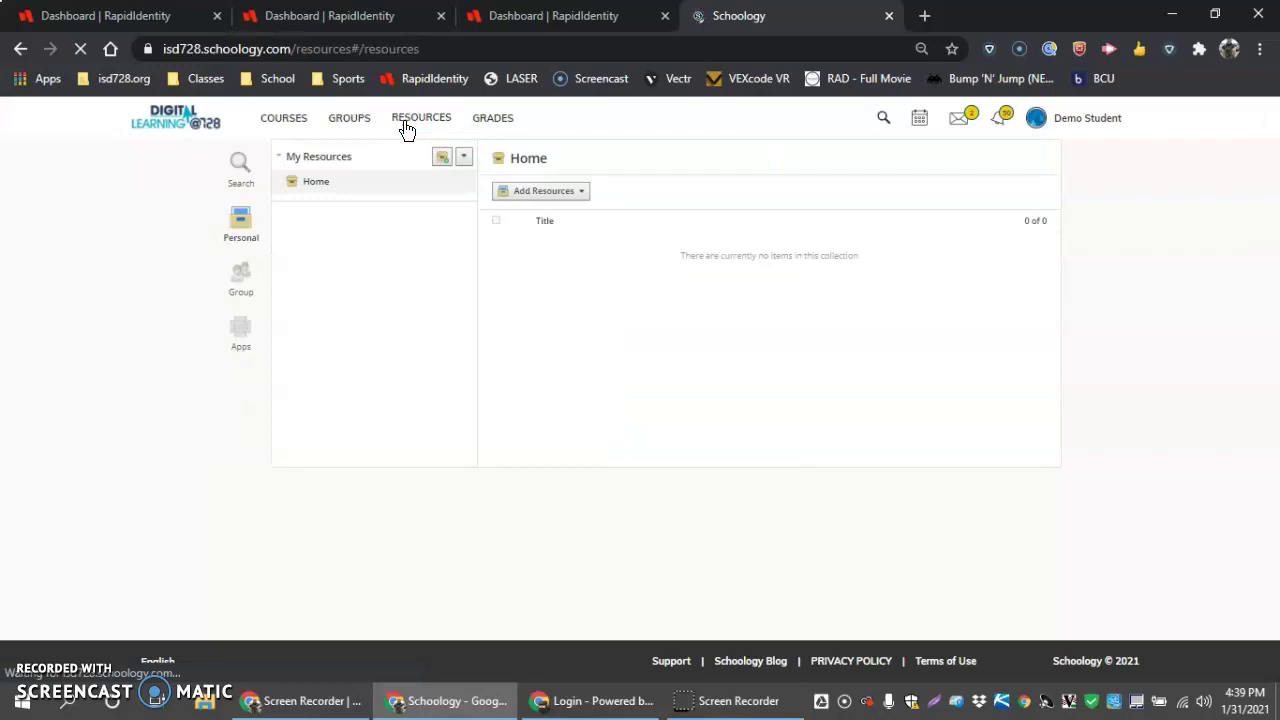
click(240, 335)
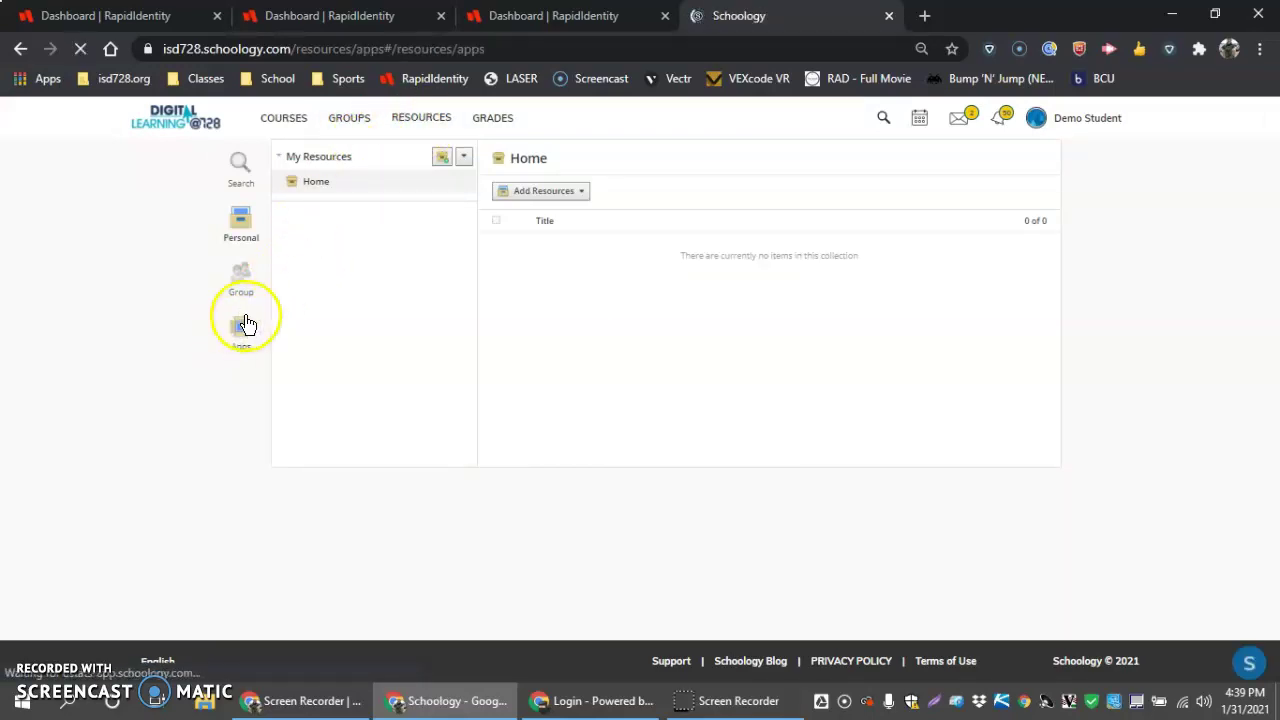
click(347, 190)
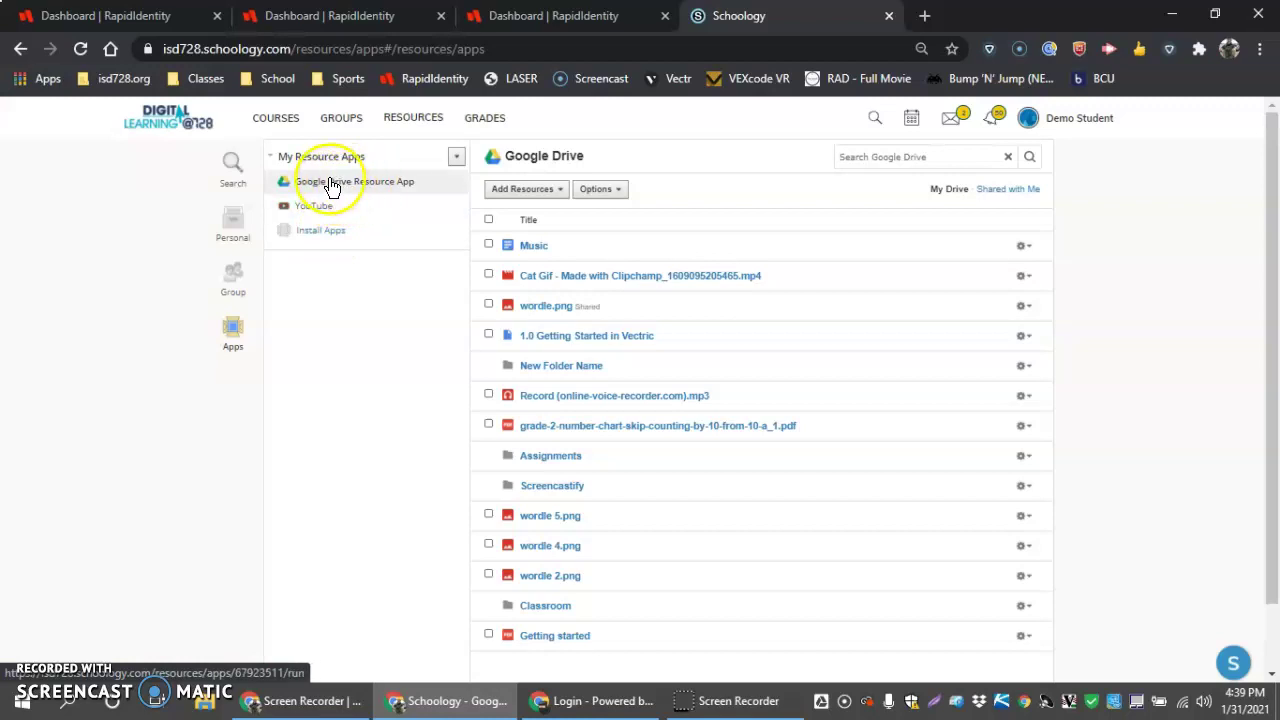
click(387, 186)
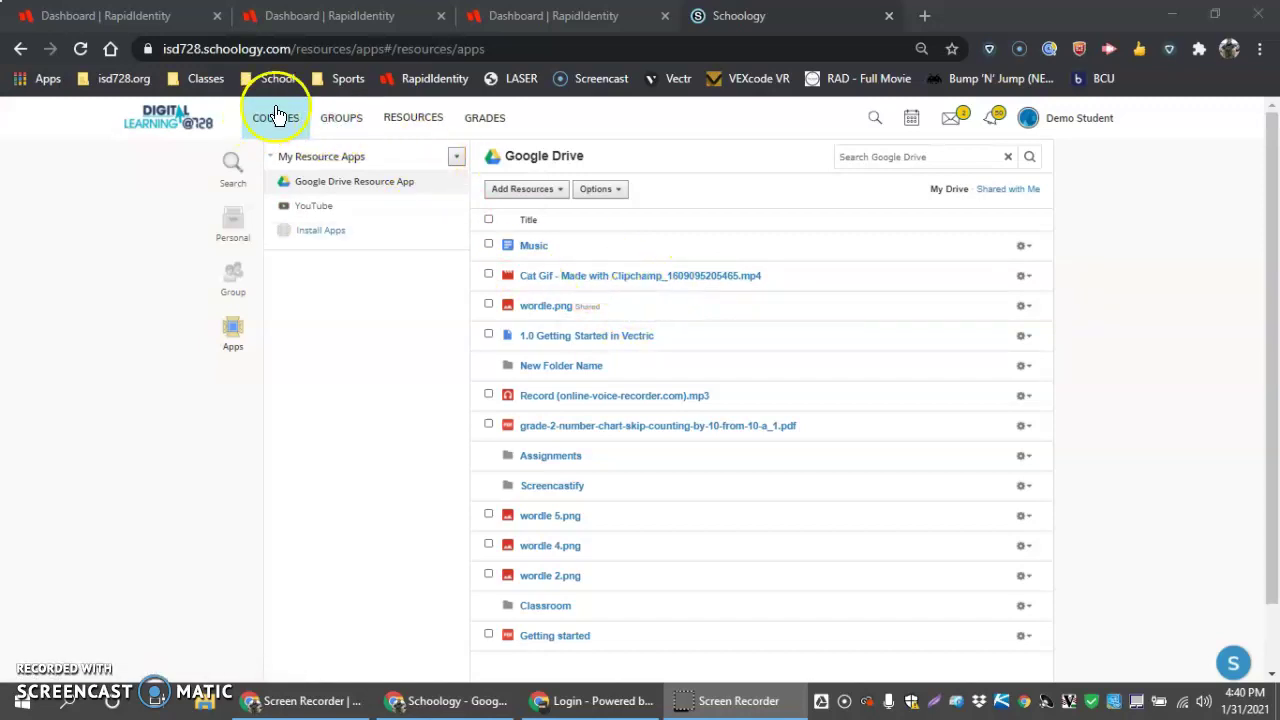
Navigate Design & Modeling 7 > Week 1-Systems > Using SCHOOLOGY for class to the Do this 2nd assignment
click(206, 79)
click(240, 130)
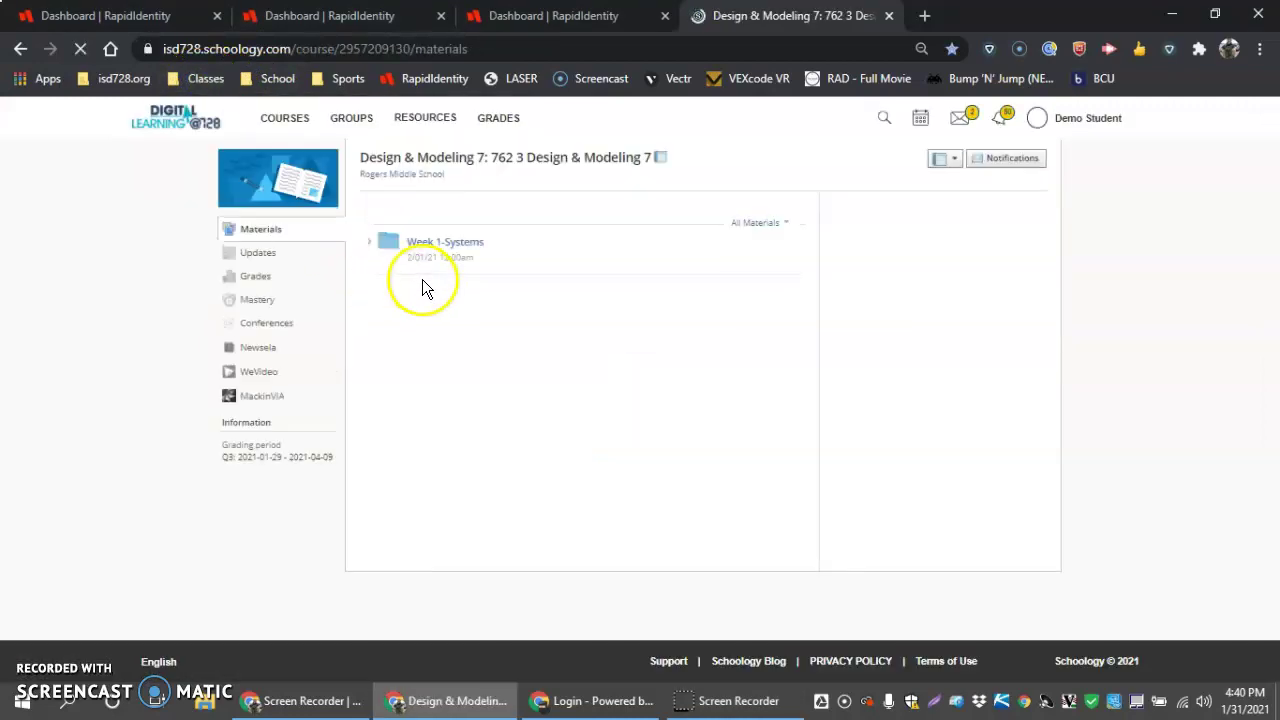
click(425, 244)
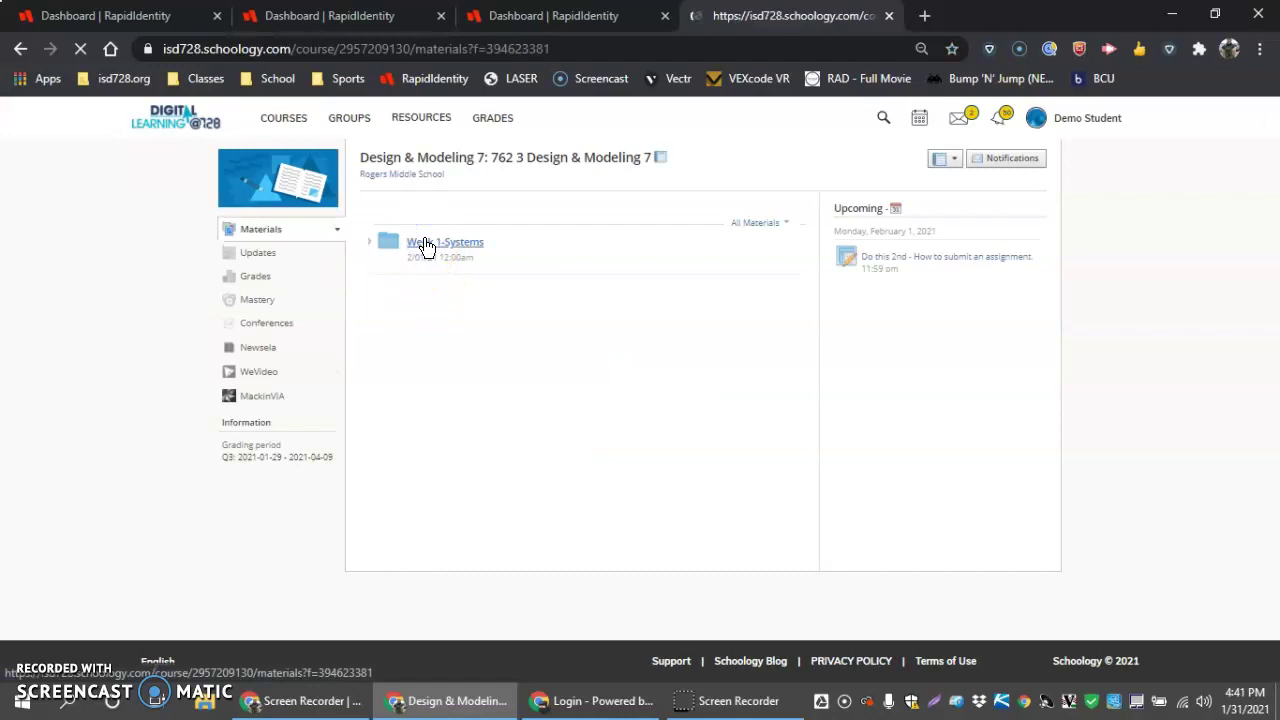
click(430, 255)
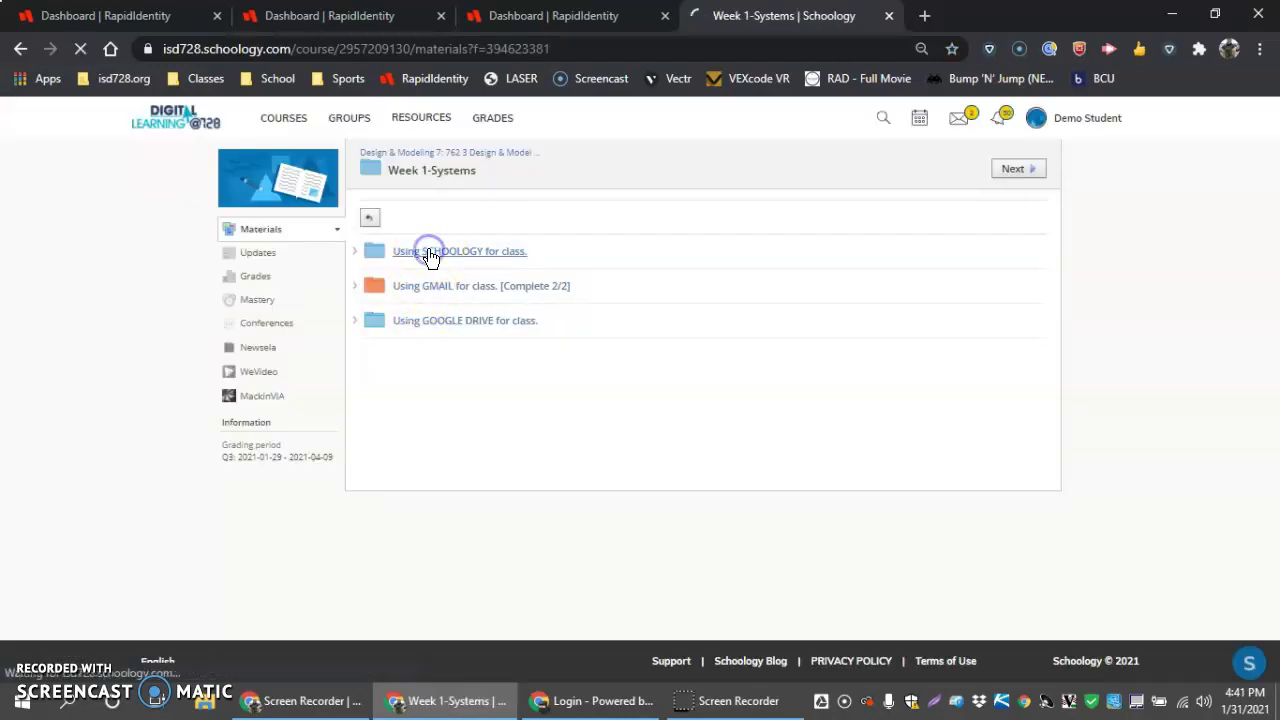
click(424, 291)
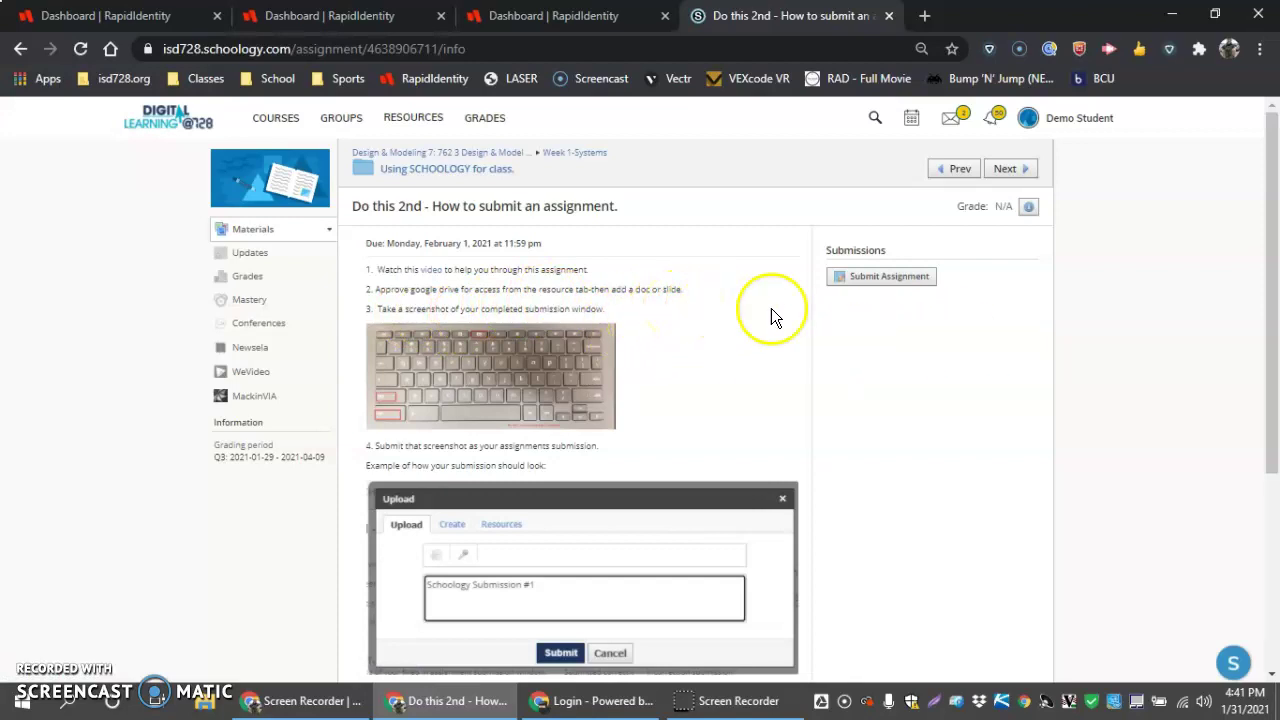
Start a new submission from existing resources, browsing the Google Drive resource app
click(885, 284)
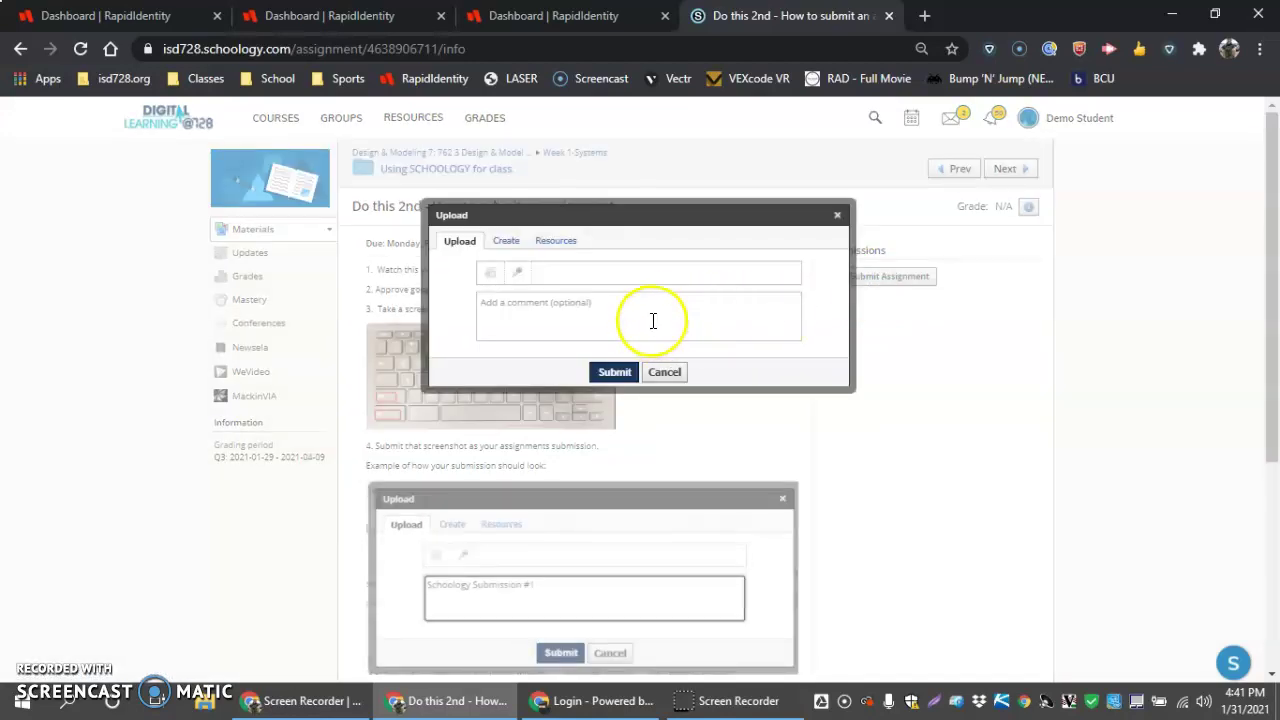
click(556, 242)
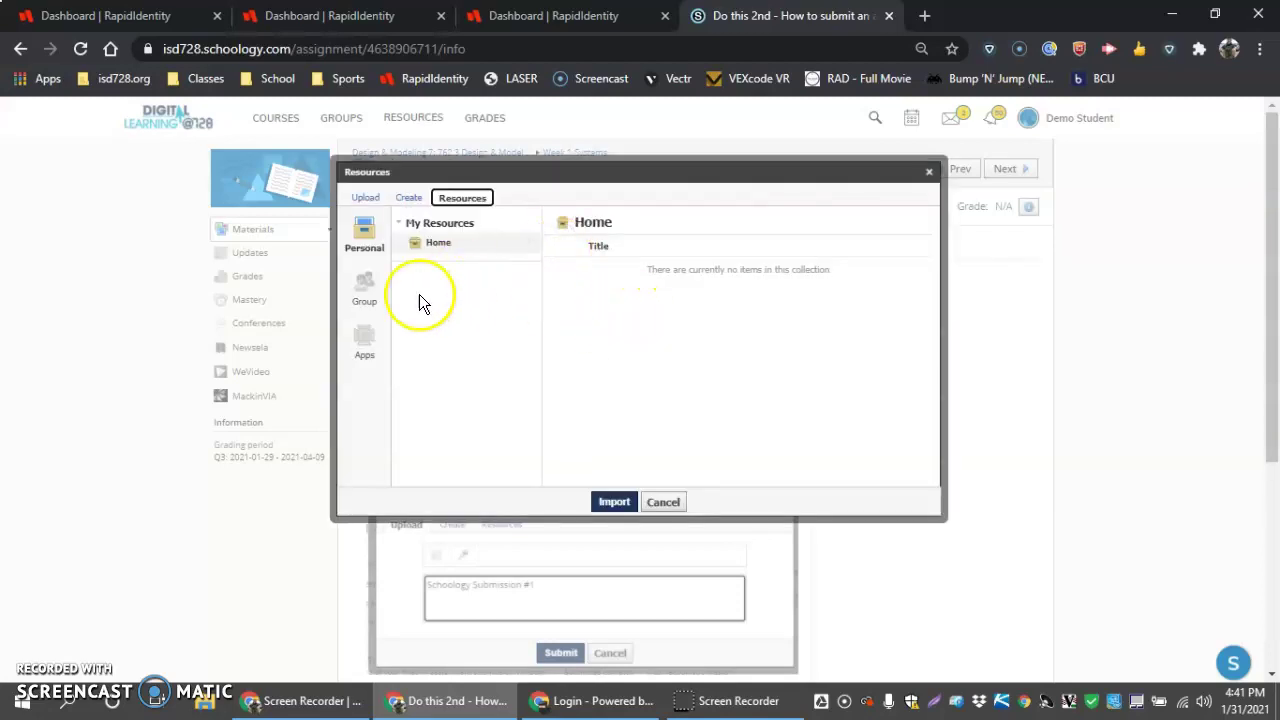
click(364, 340)
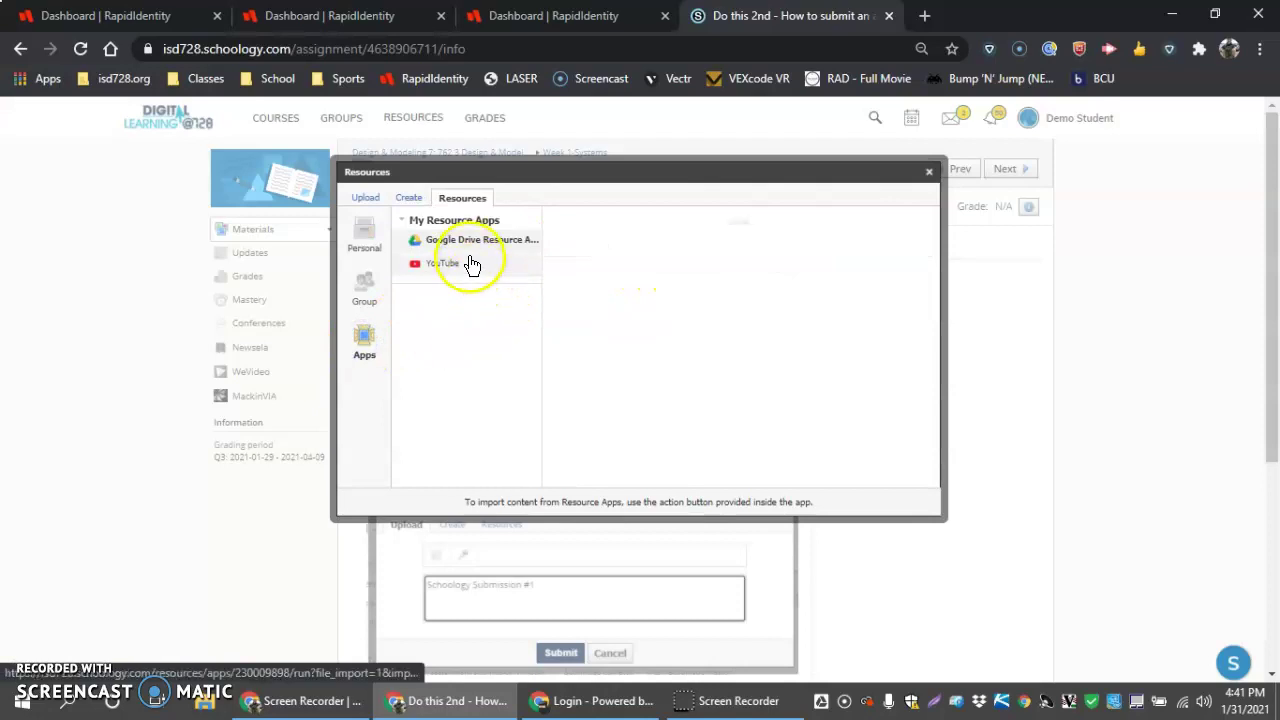
click(473, 250)
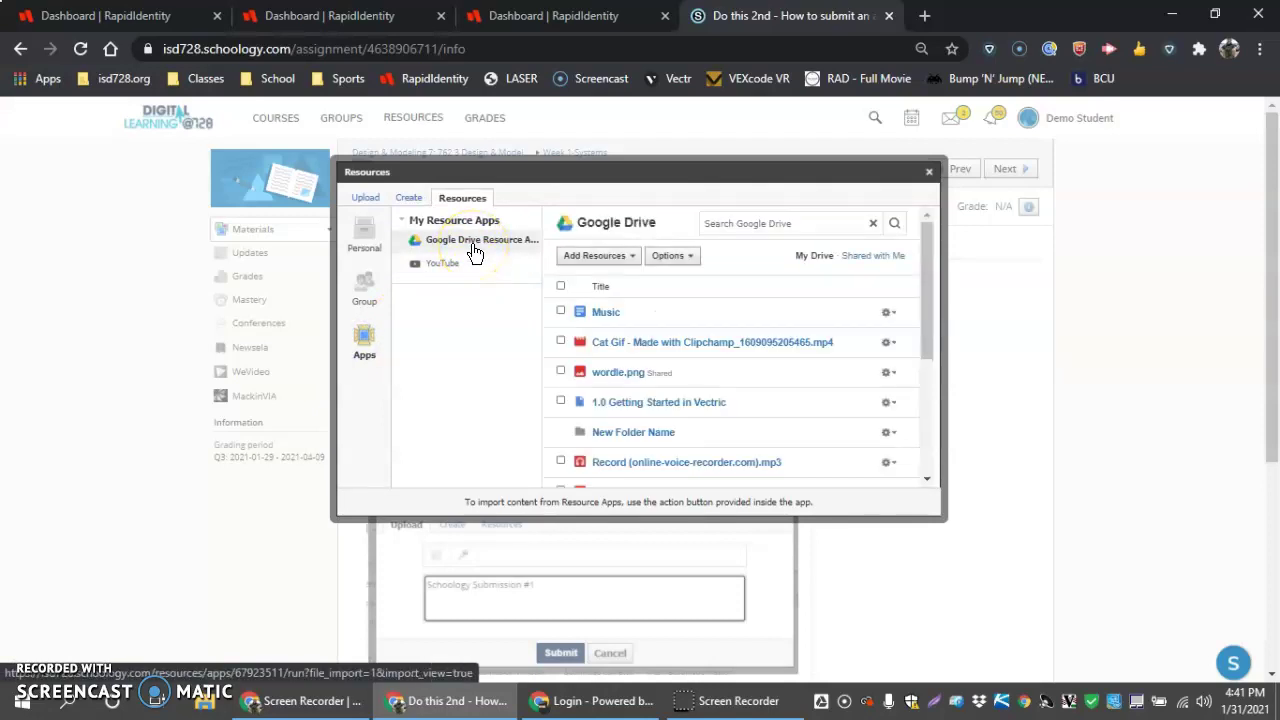
Check the Music document and import it as the assignment submission
click(610, 316)
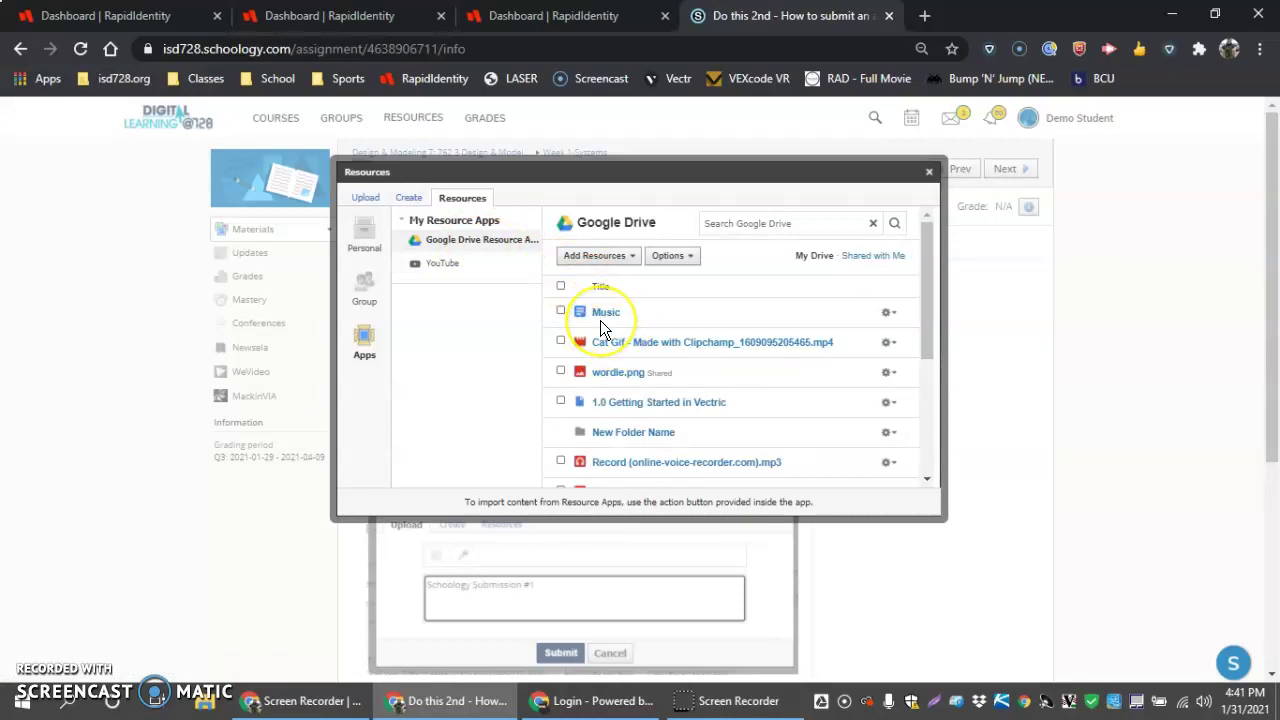
scroll(600, 322, down, 1)
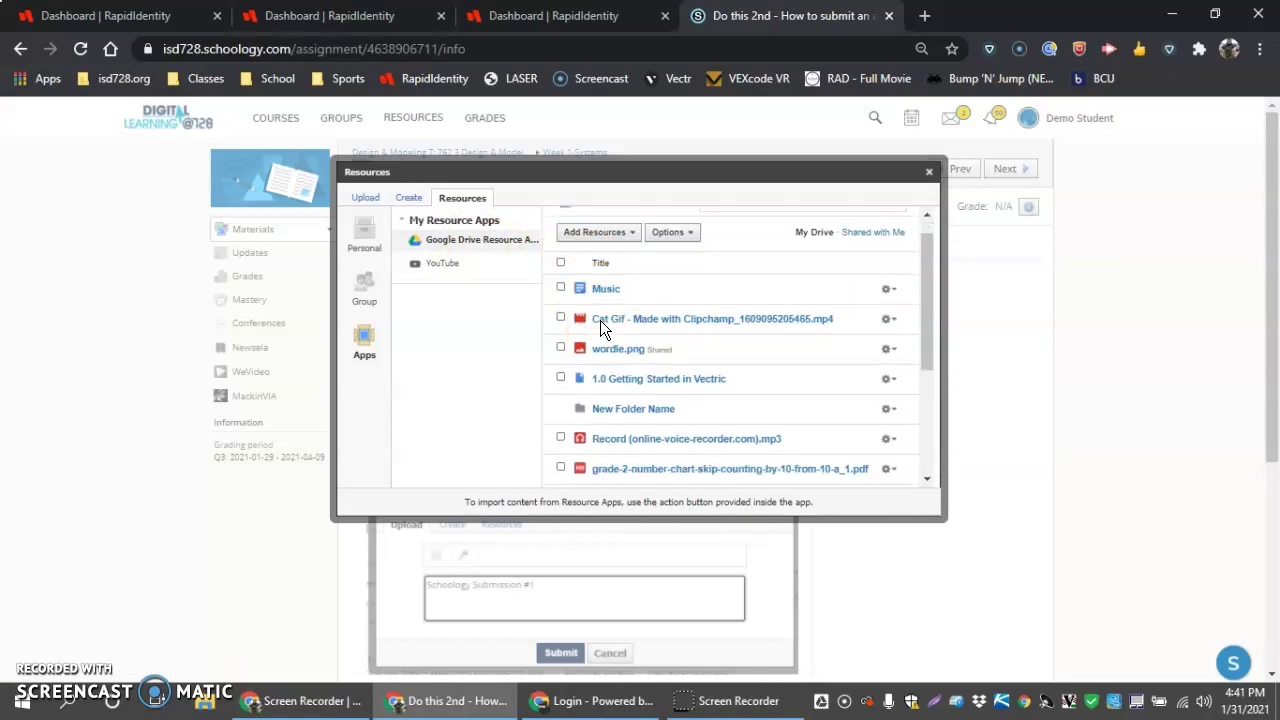
click(560, 288)
scroll(588, 340, down, 3)
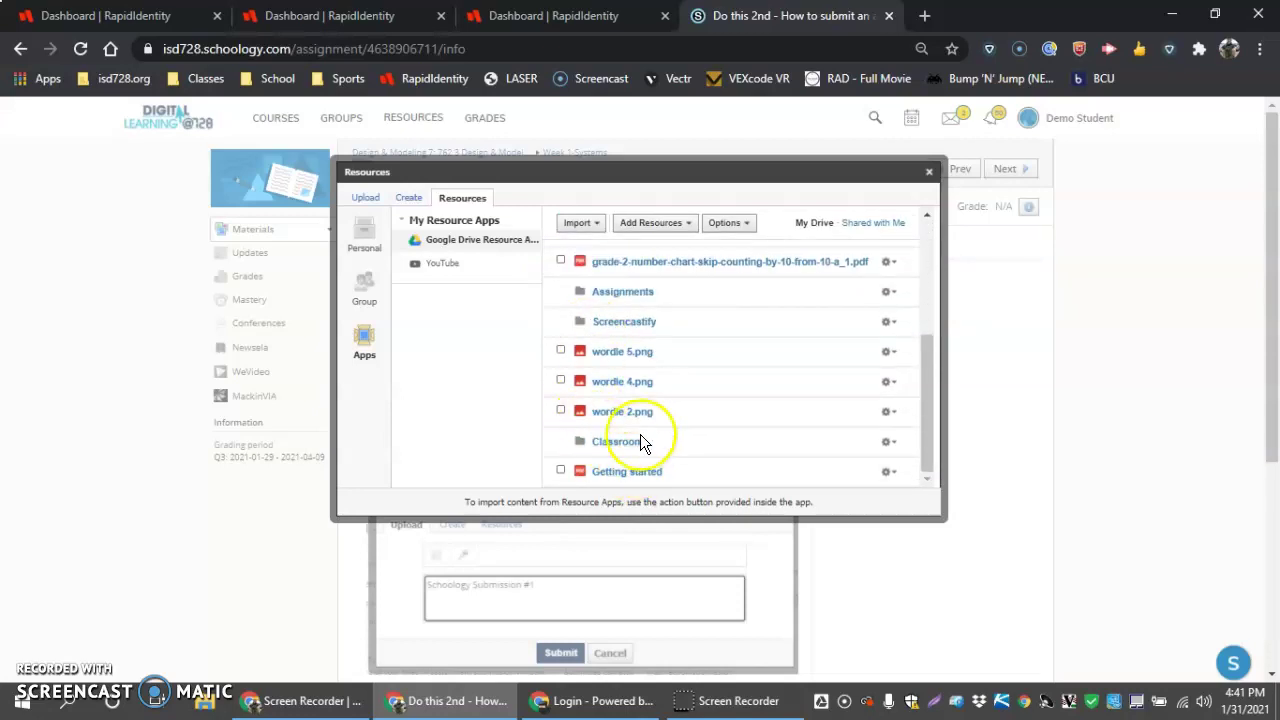
scroll(639, 434, up, 4)
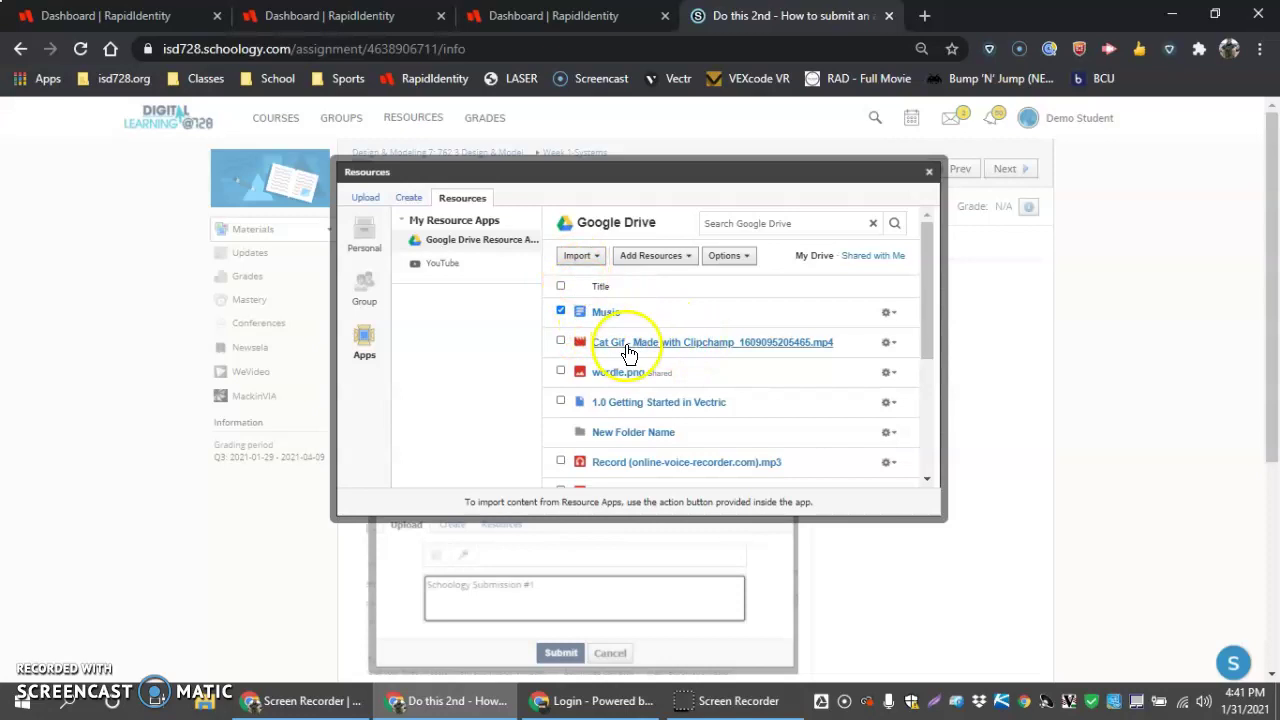
scroll(553, 340, down, 3)
scroll(580, 300, up, 3)
click(582, 256)
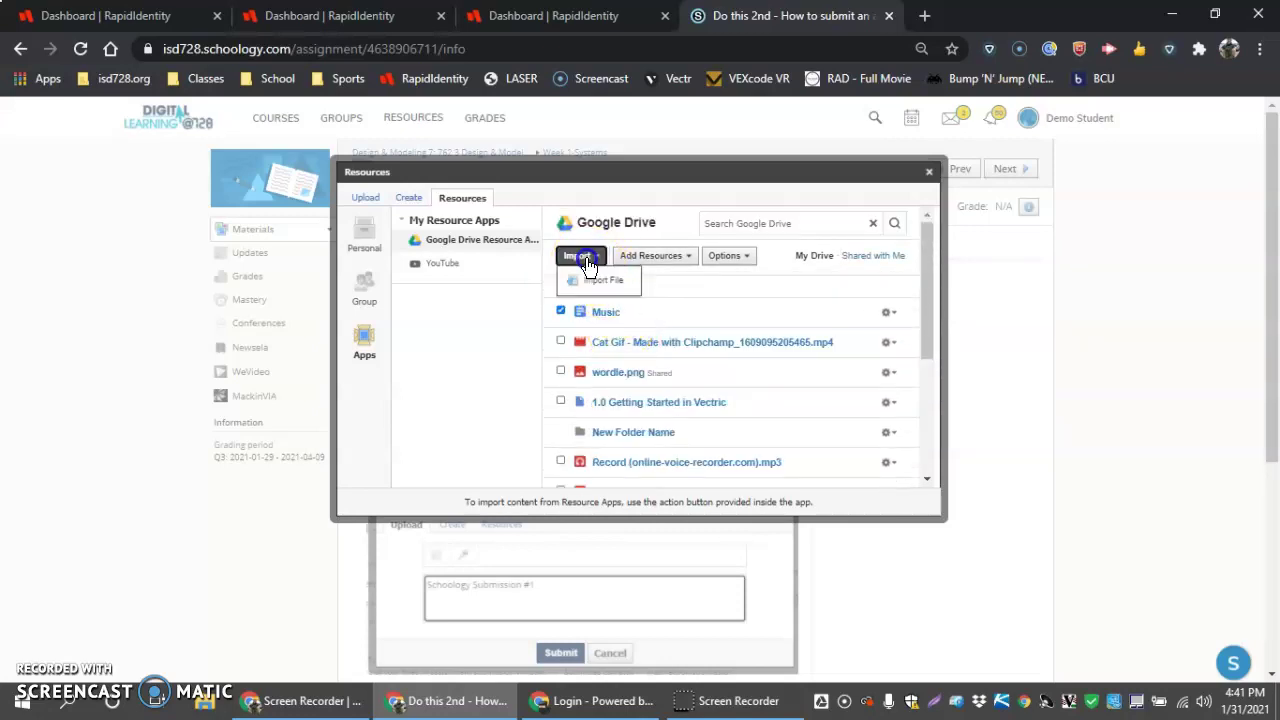
click(599, 282)
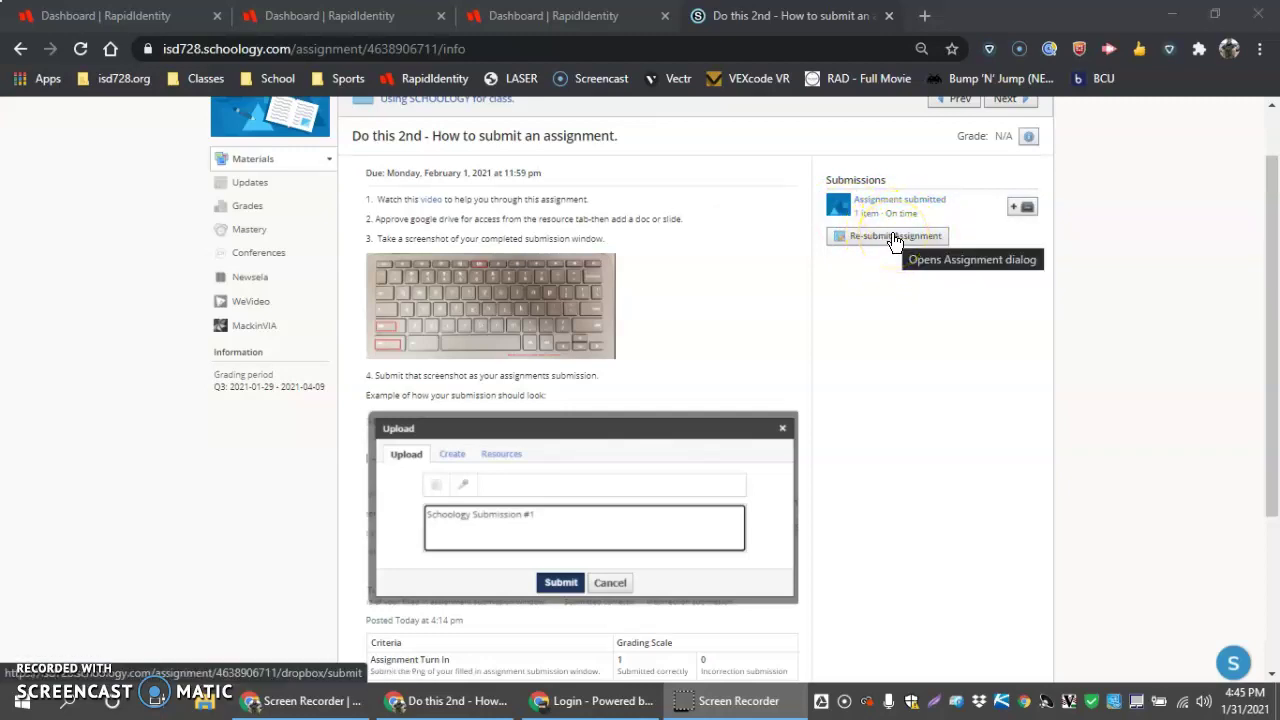
Capture the Submissions box and save it to the Desktop as Screenshot_4.png
key(super+shift+s)
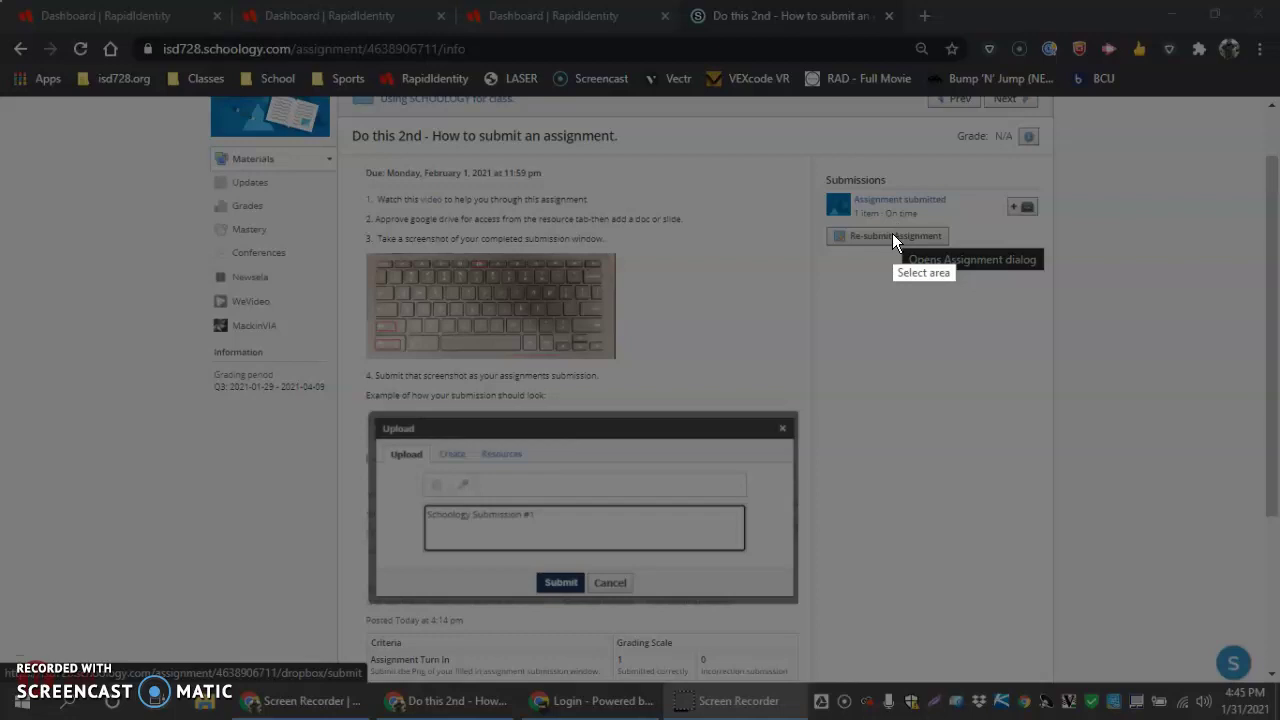
drag(892, 231, 841, 223)
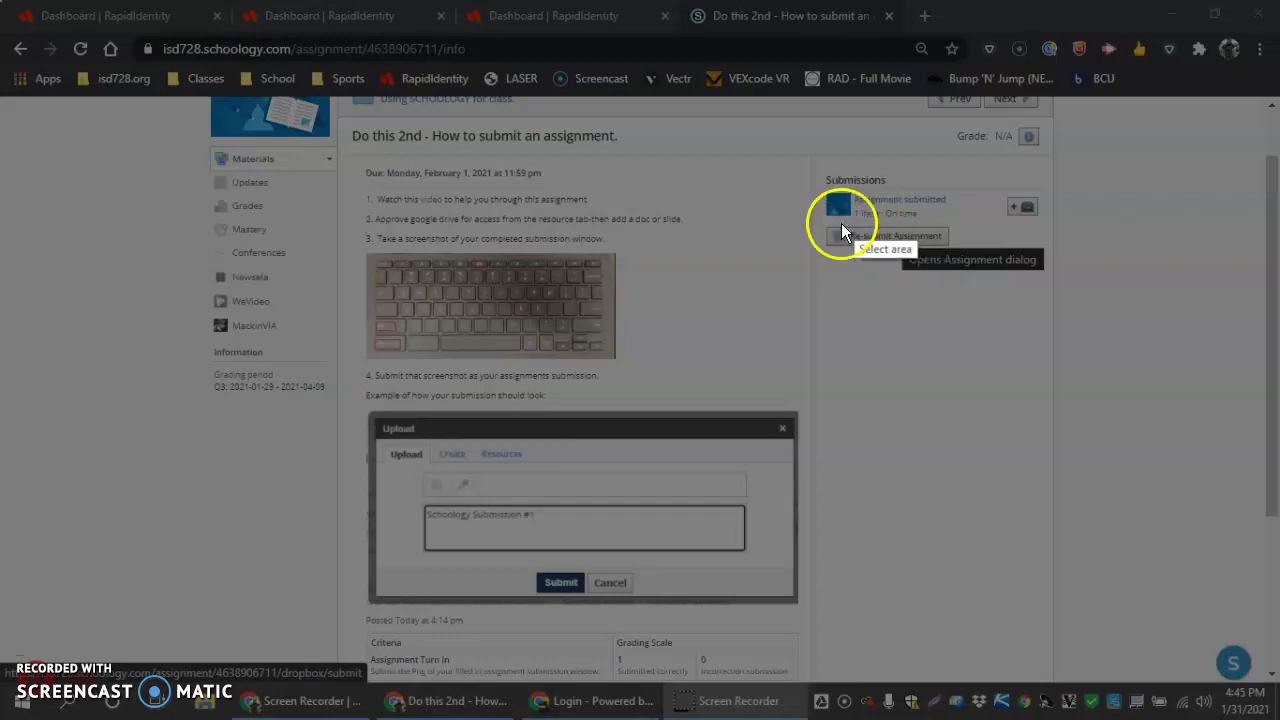
mouse_move(764, 161)
mouse_down()
mouse_move(843, 234)
mouse_move(1133, 344)
mouse_up()
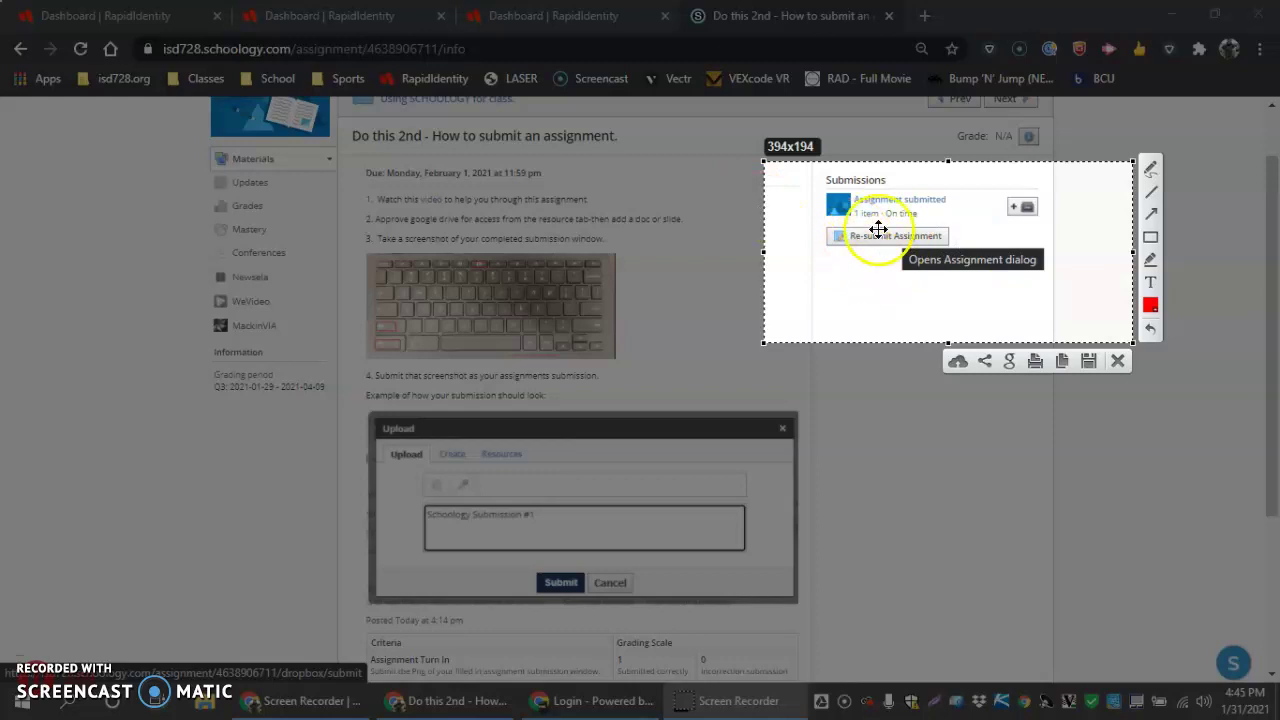
click(1089, 363)
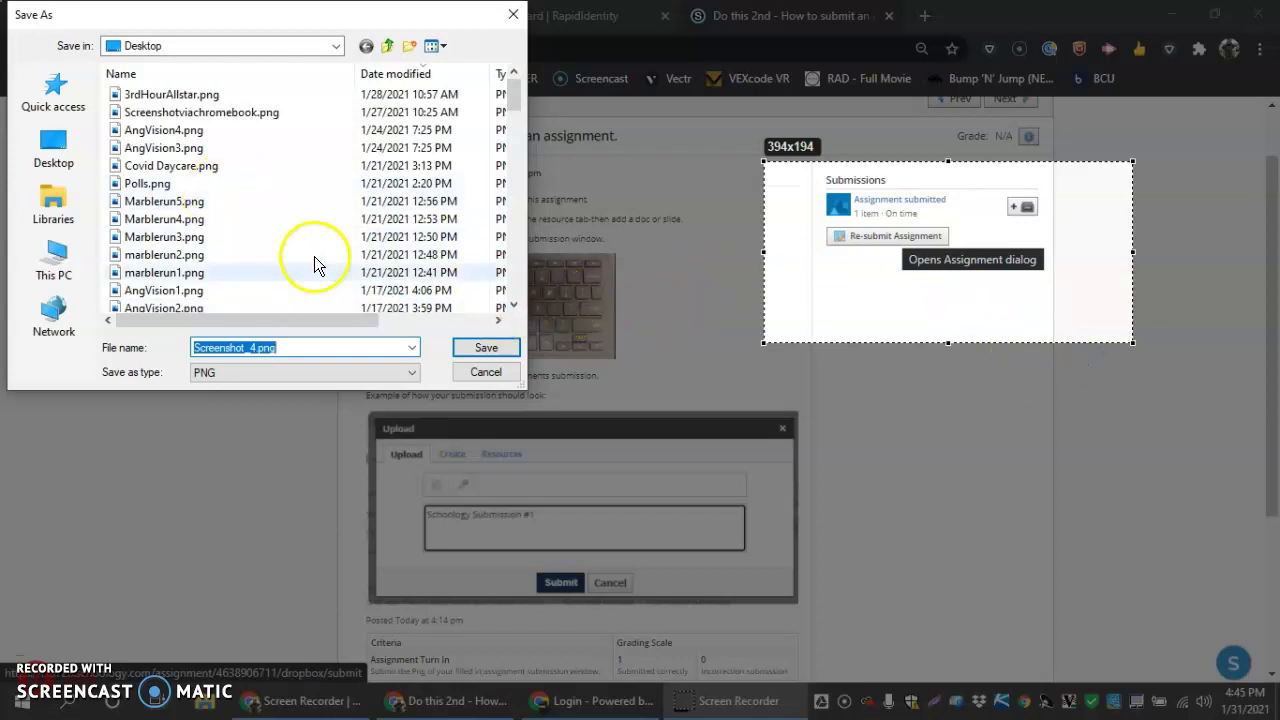
click(482, 352)
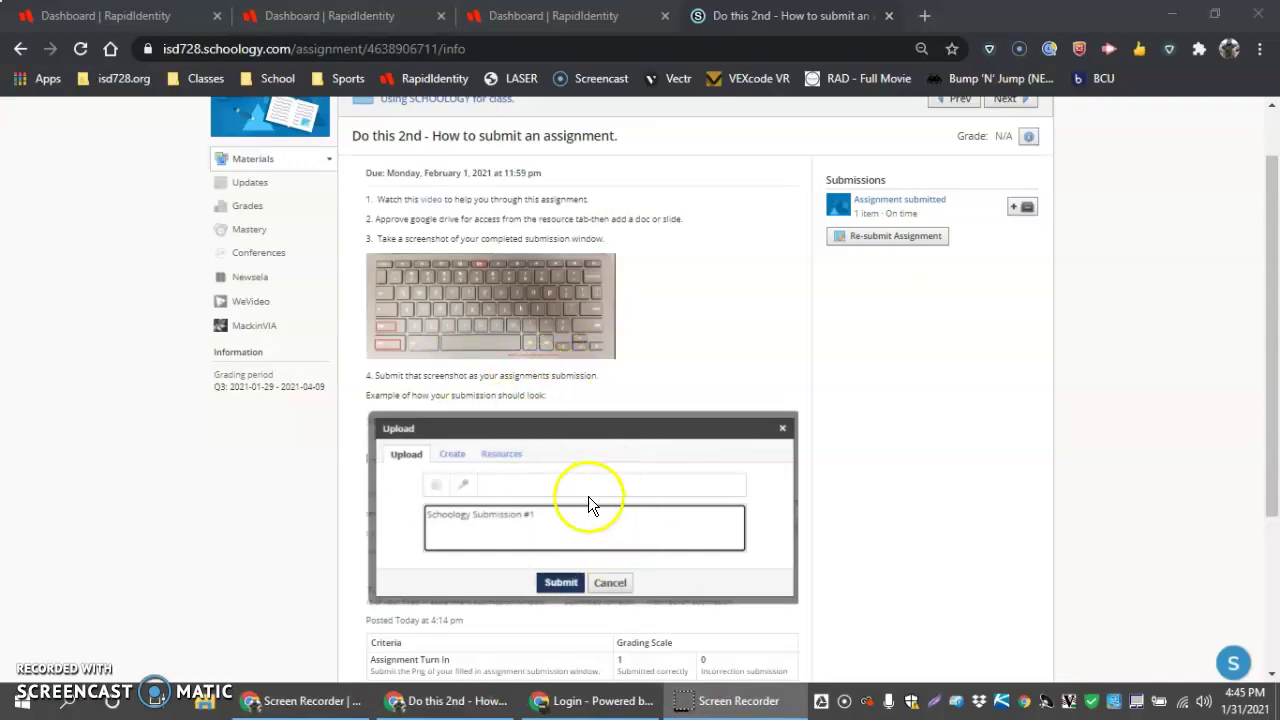
Re-submit the assignment as Revision 2 with Screenshot_4.png from the Desktop attached
click(884, 241)
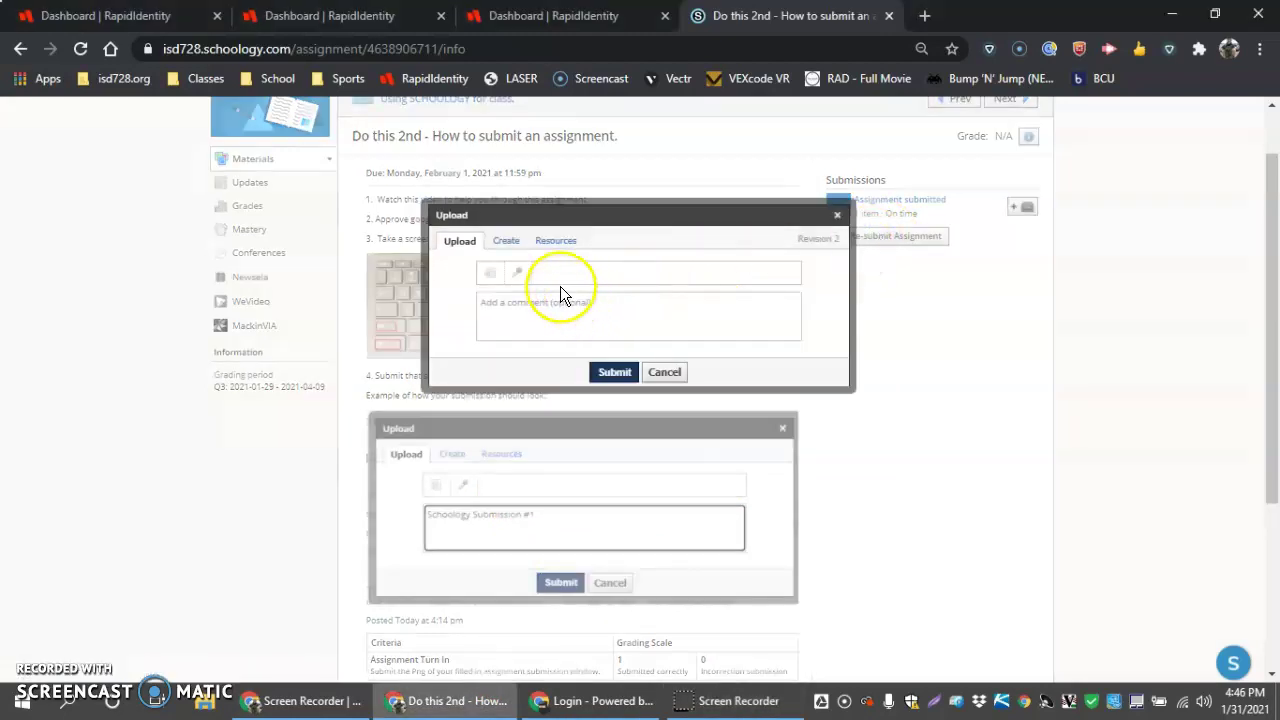
click(489, 273)
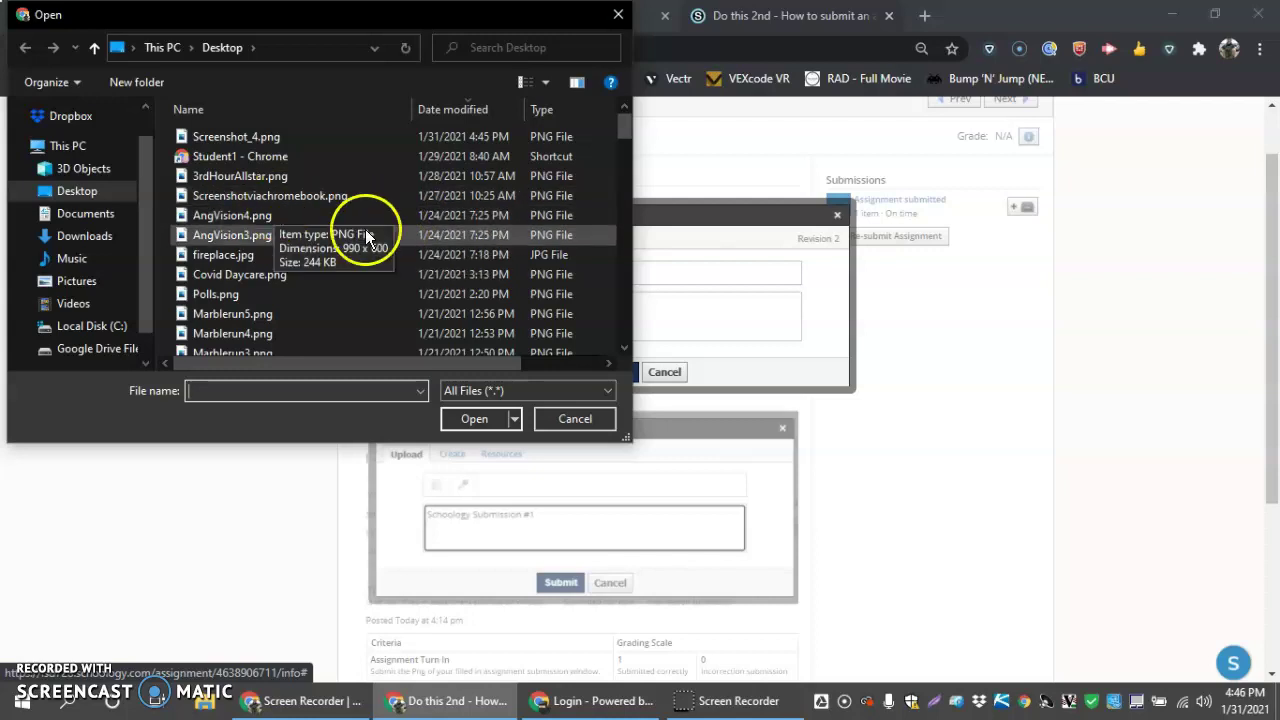
click(257, 135)
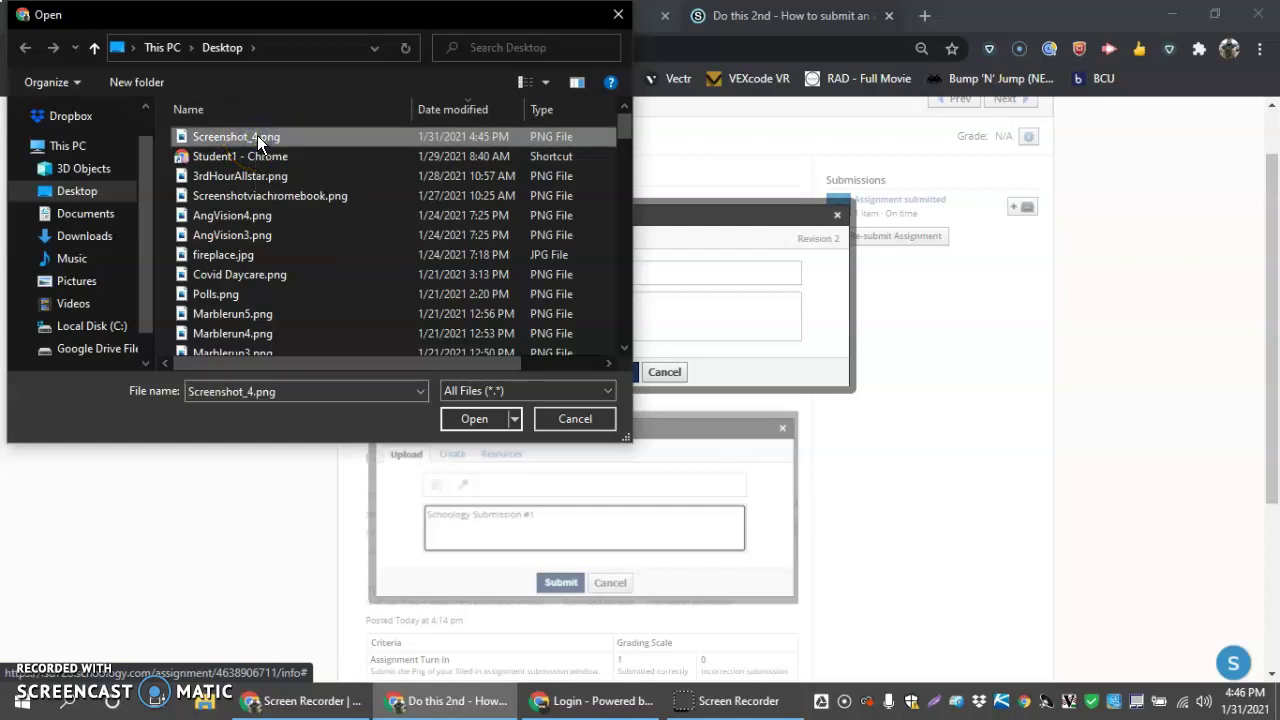
click(463, 420)
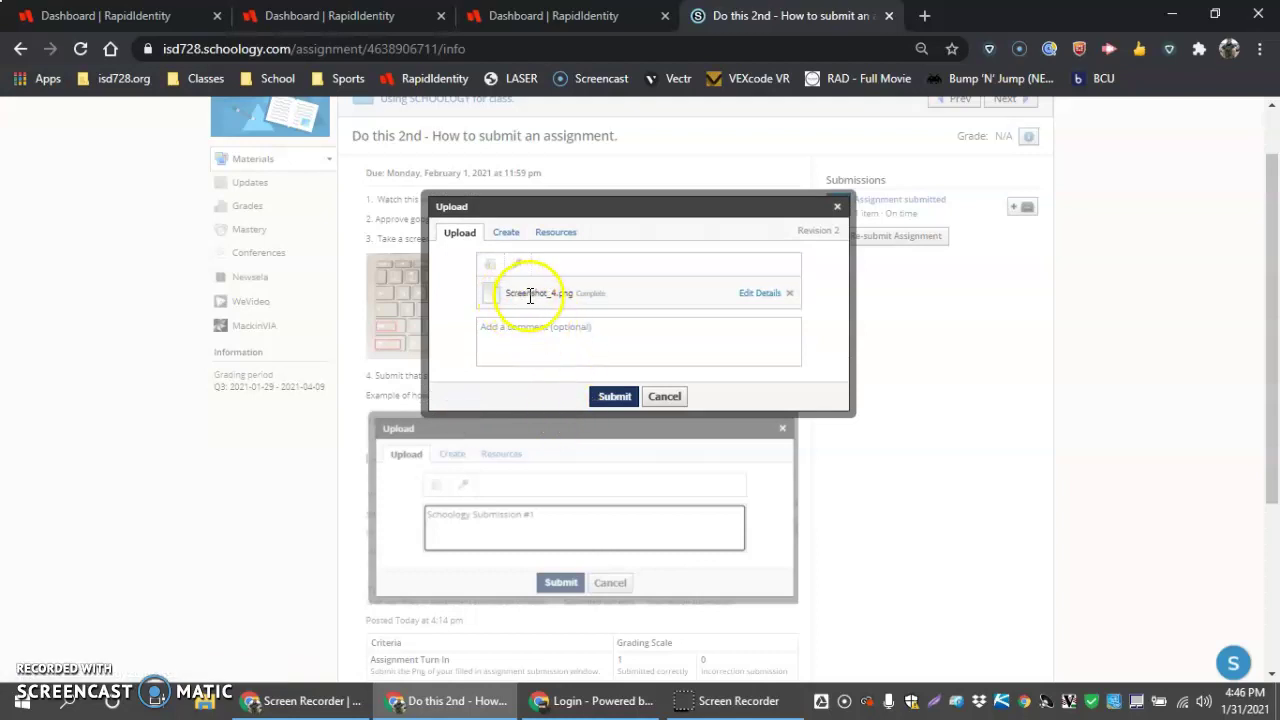
Submit Revision 2 with the comment 'Submission Schoology' and confirm both revisions are listed
click(492, 328)
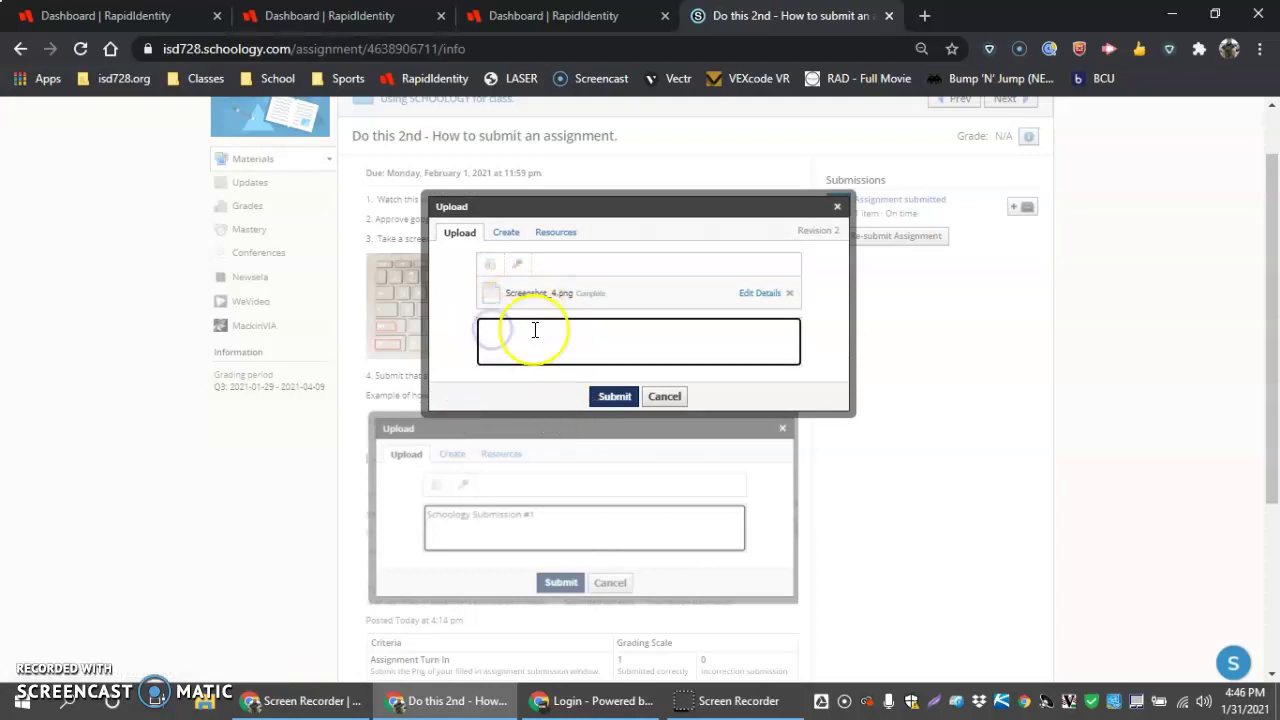
text(Sub)
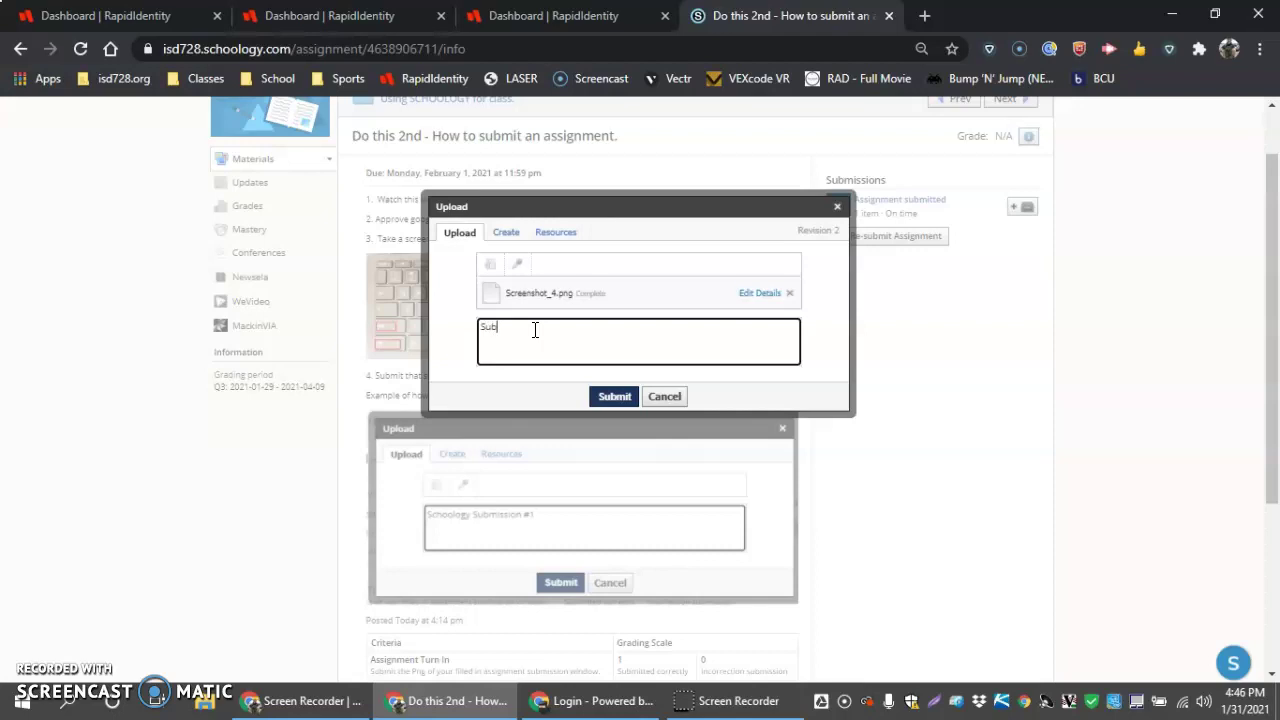
text(mission)
text( Schoology)
click(628, 400)
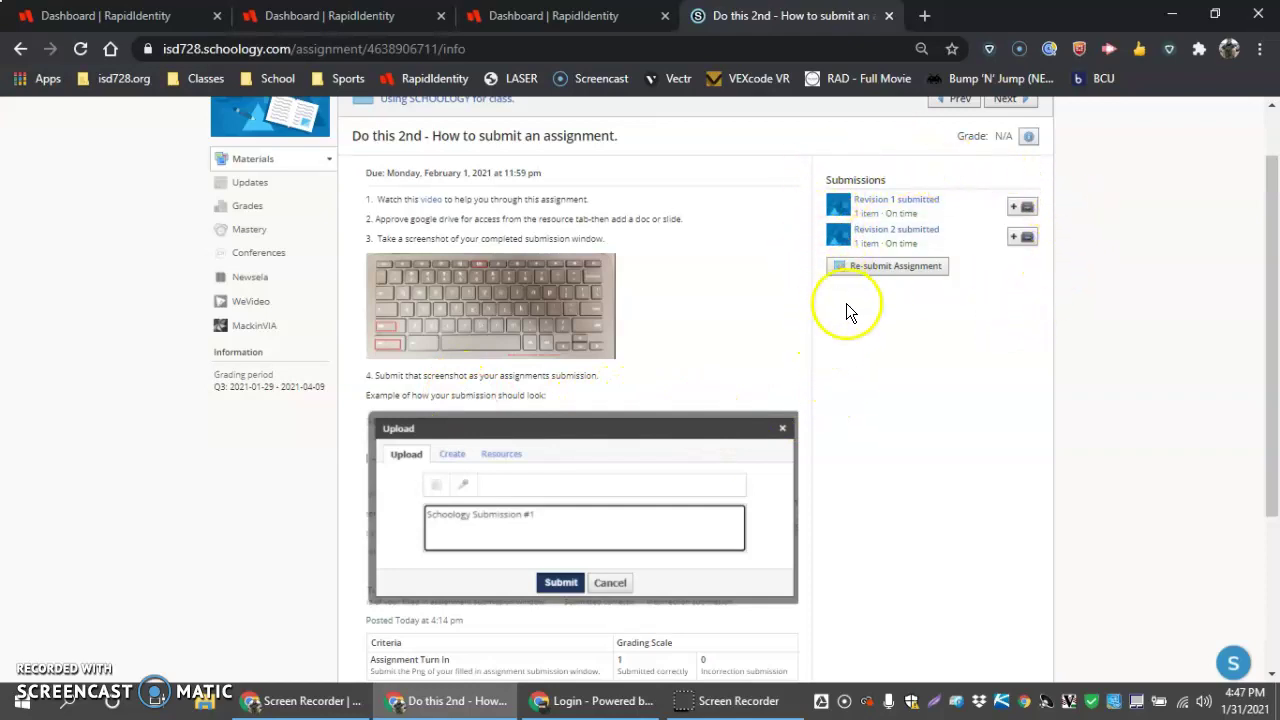
scroll(858, 292, down, 1)
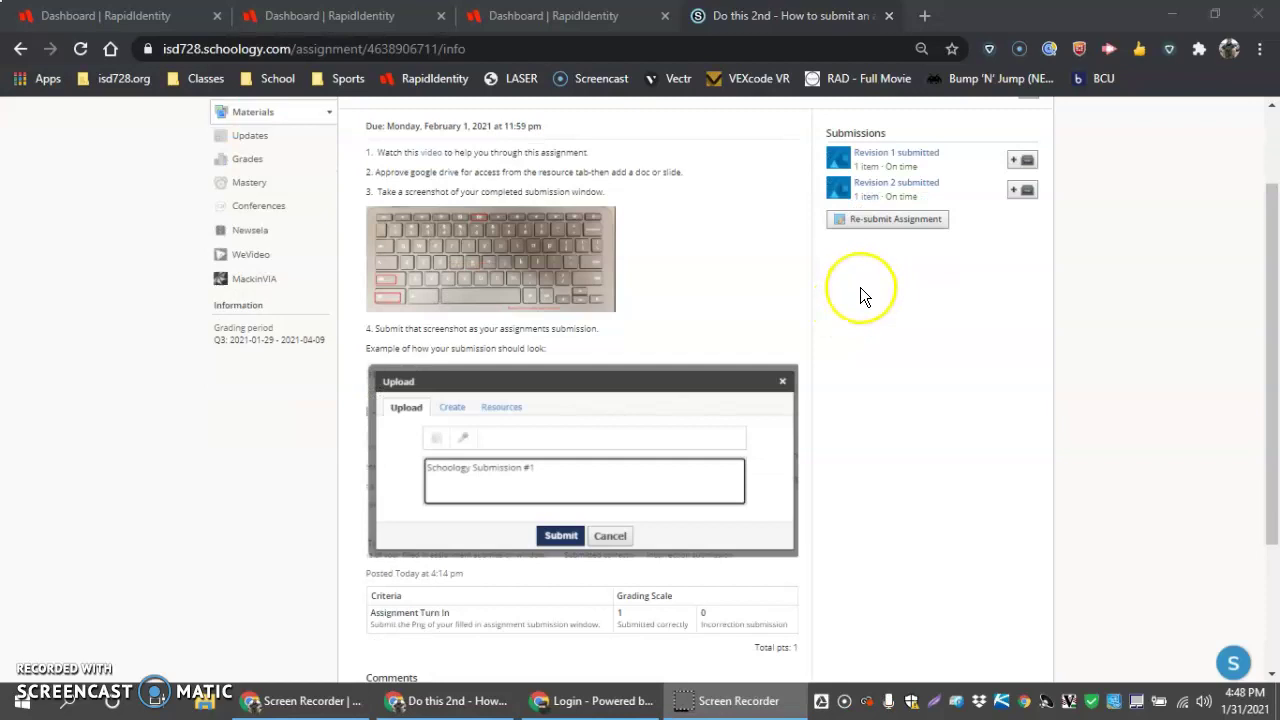